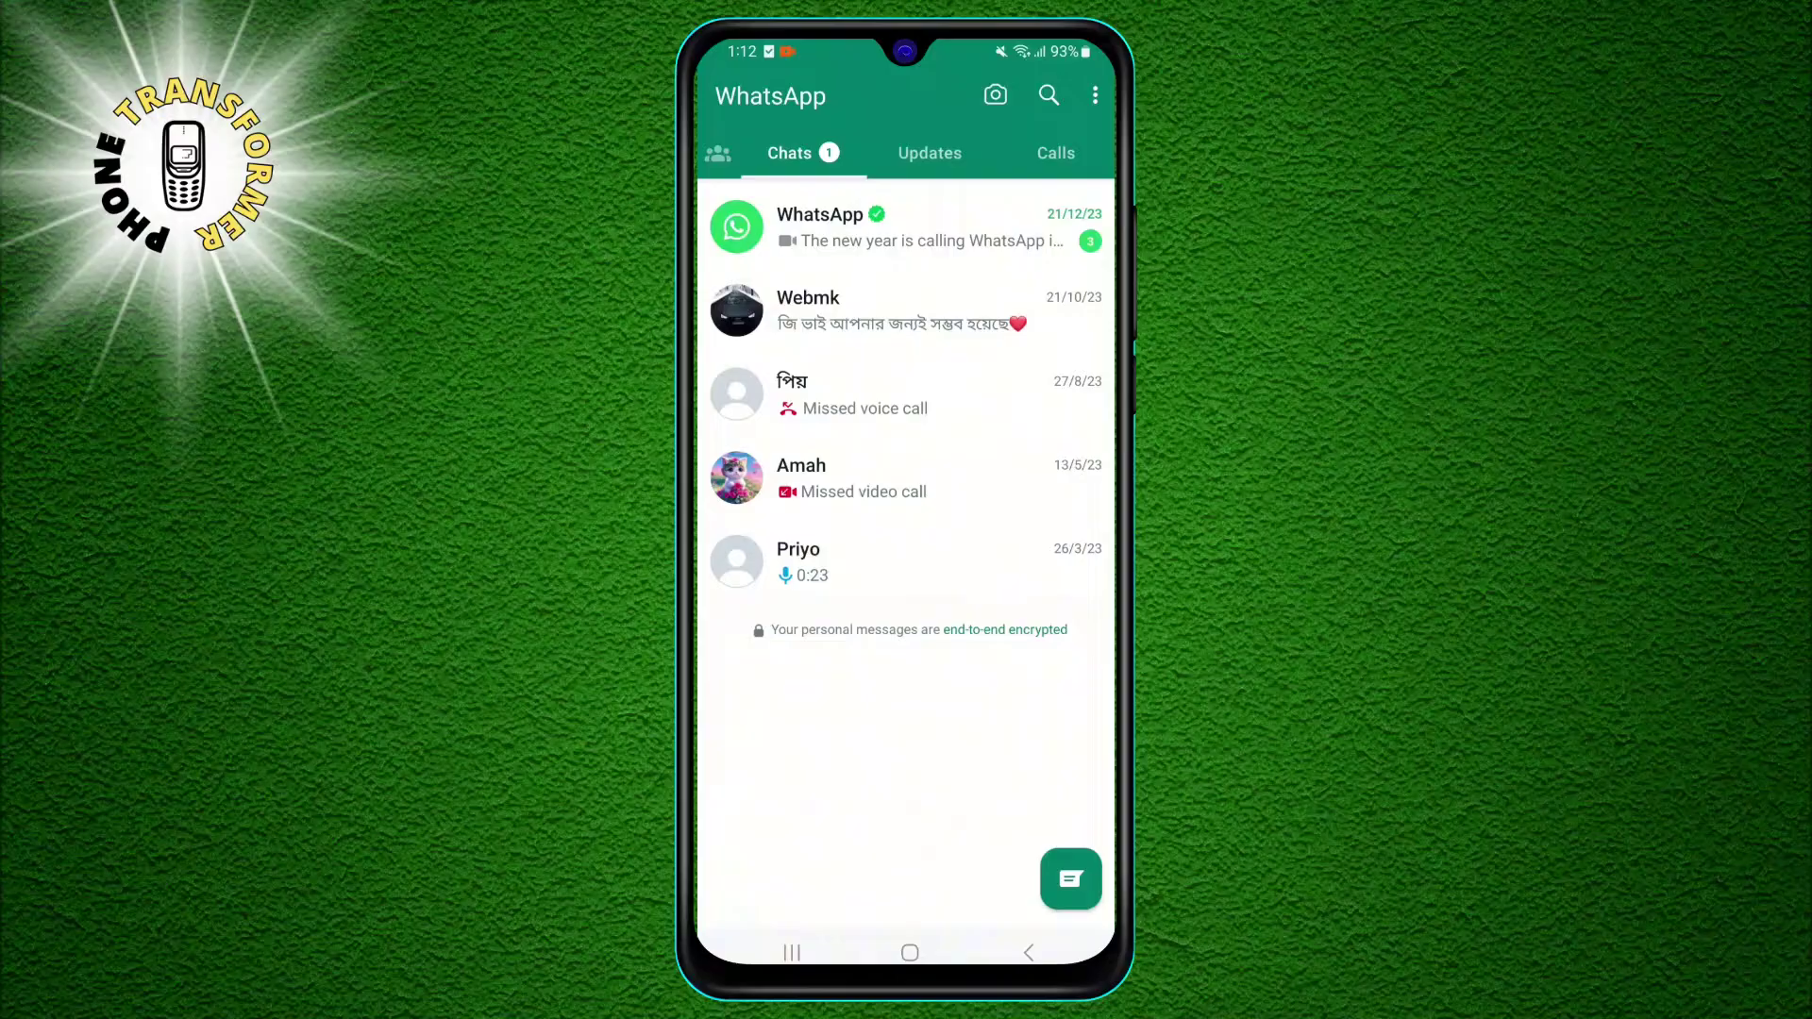
Archive the Webmk chat, reselecting it after a brief detour to the Calls list
{"action": "left_click", "coordinate": [906, 311]}
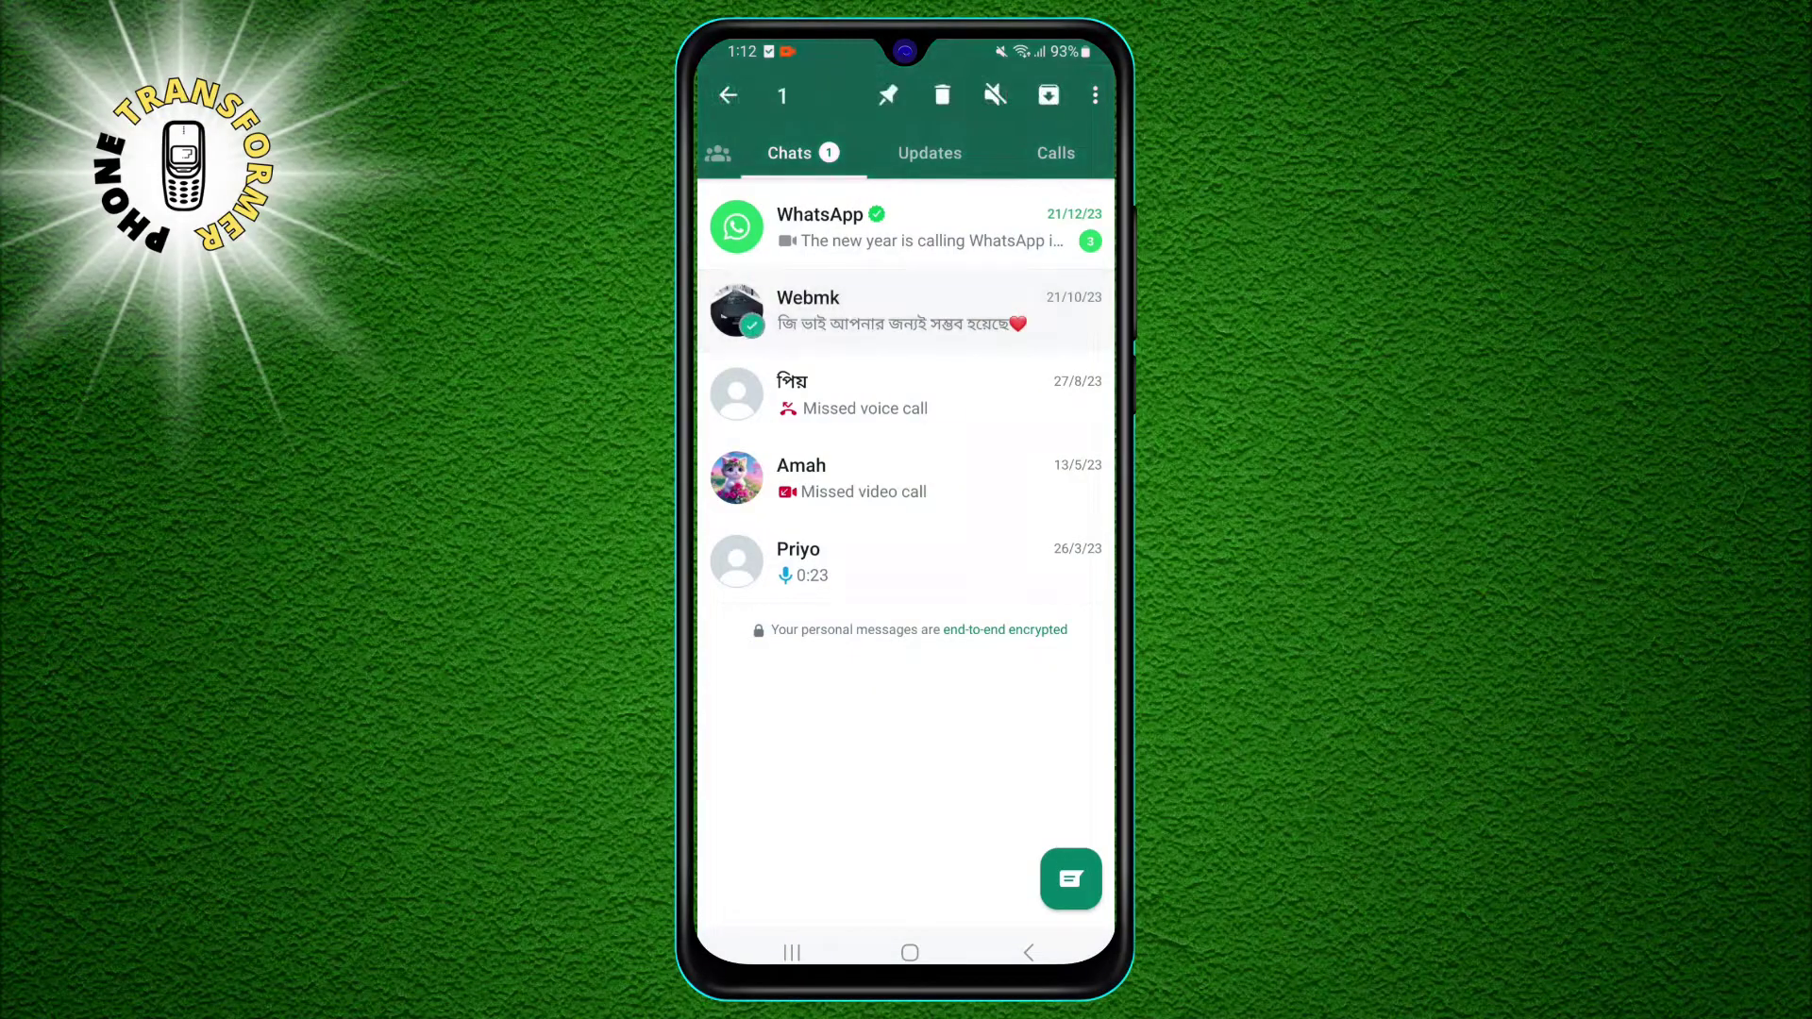
{"action": "left_click", "coordinate": [1048, 94]}
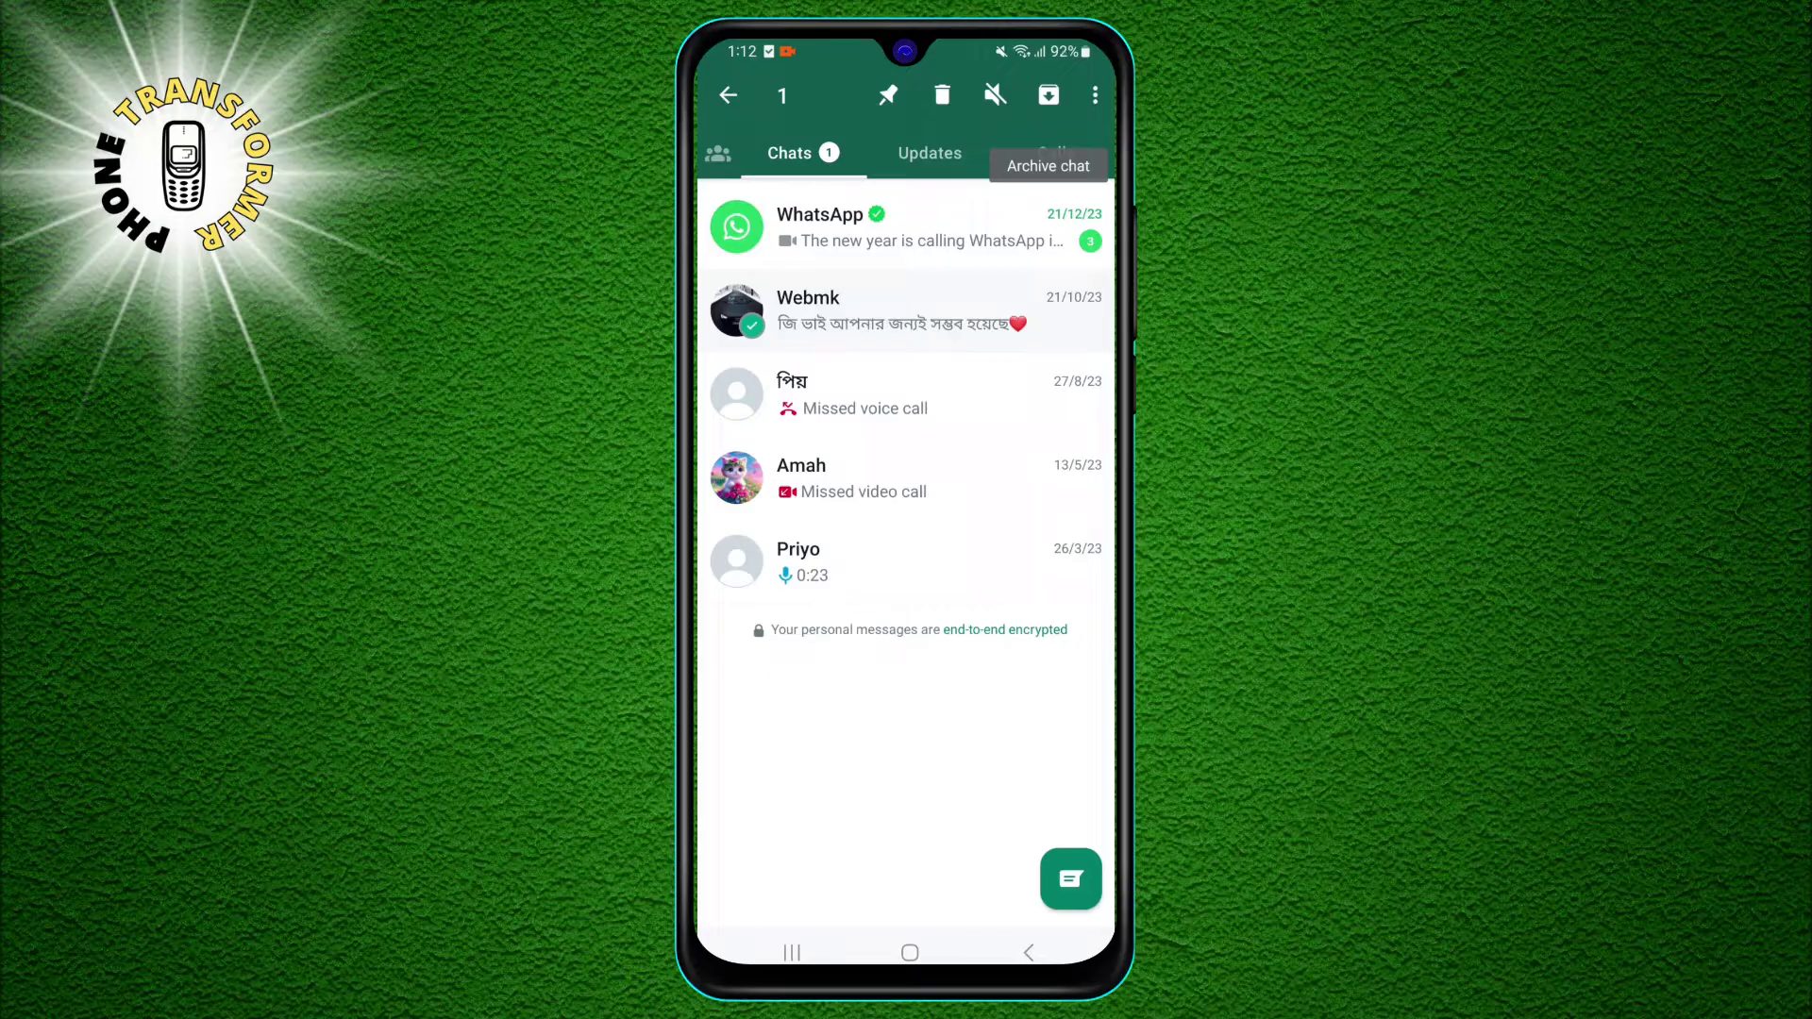
{"action": "left_click", "coordinate": [1056, 153]}
{"action": "left_click", "coordinate": [788, 153]}
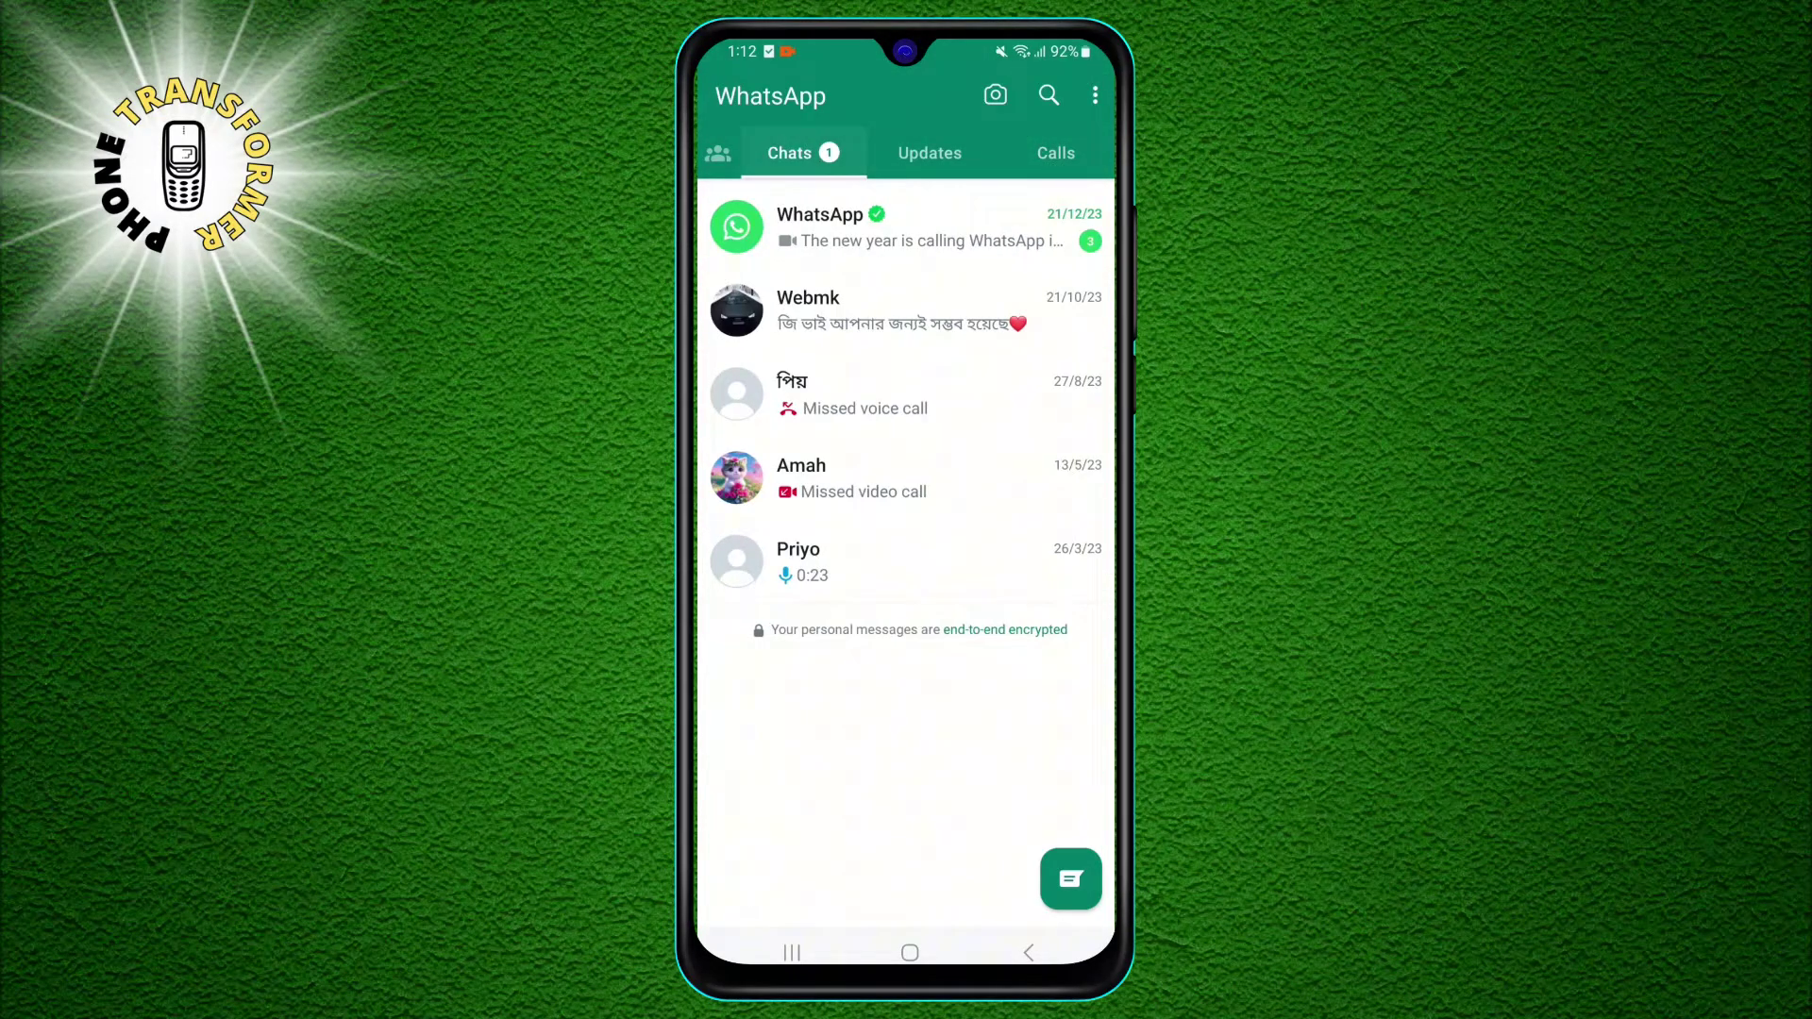
{"action": "left_click", "coordinate": [849, 309]}
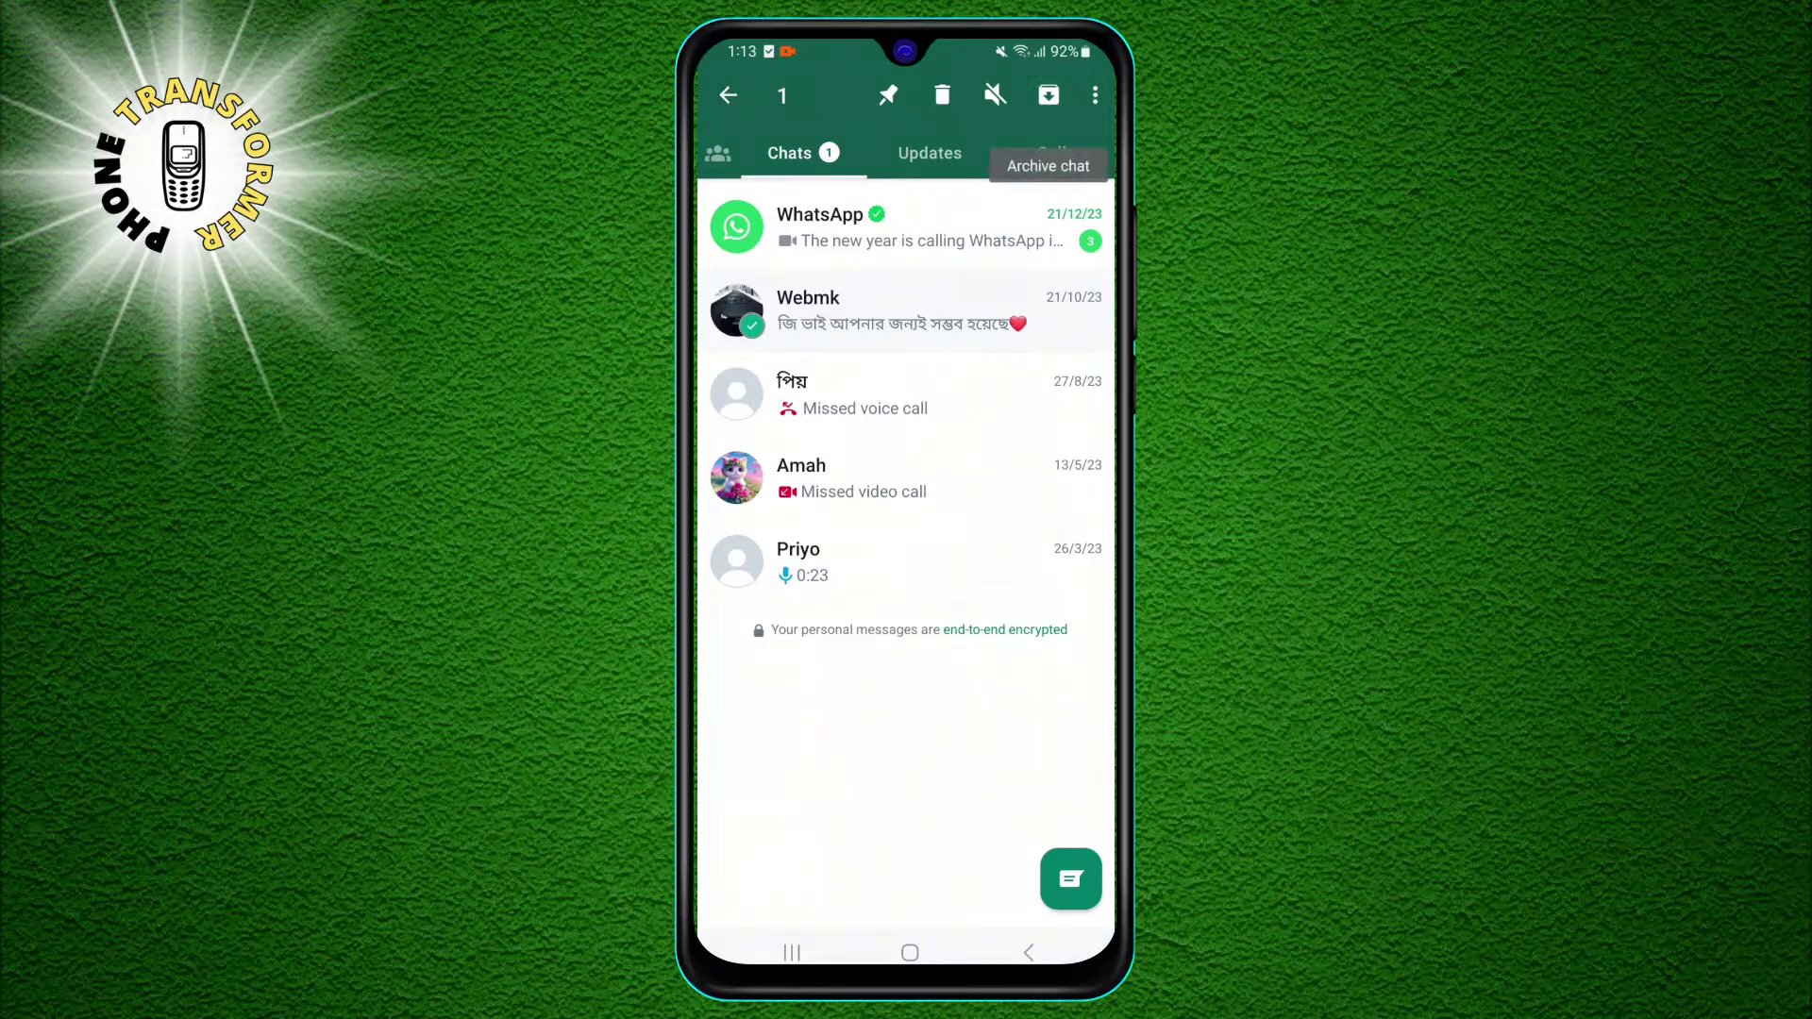
{"action": "left_click", "coordinate": [1047, 94]}
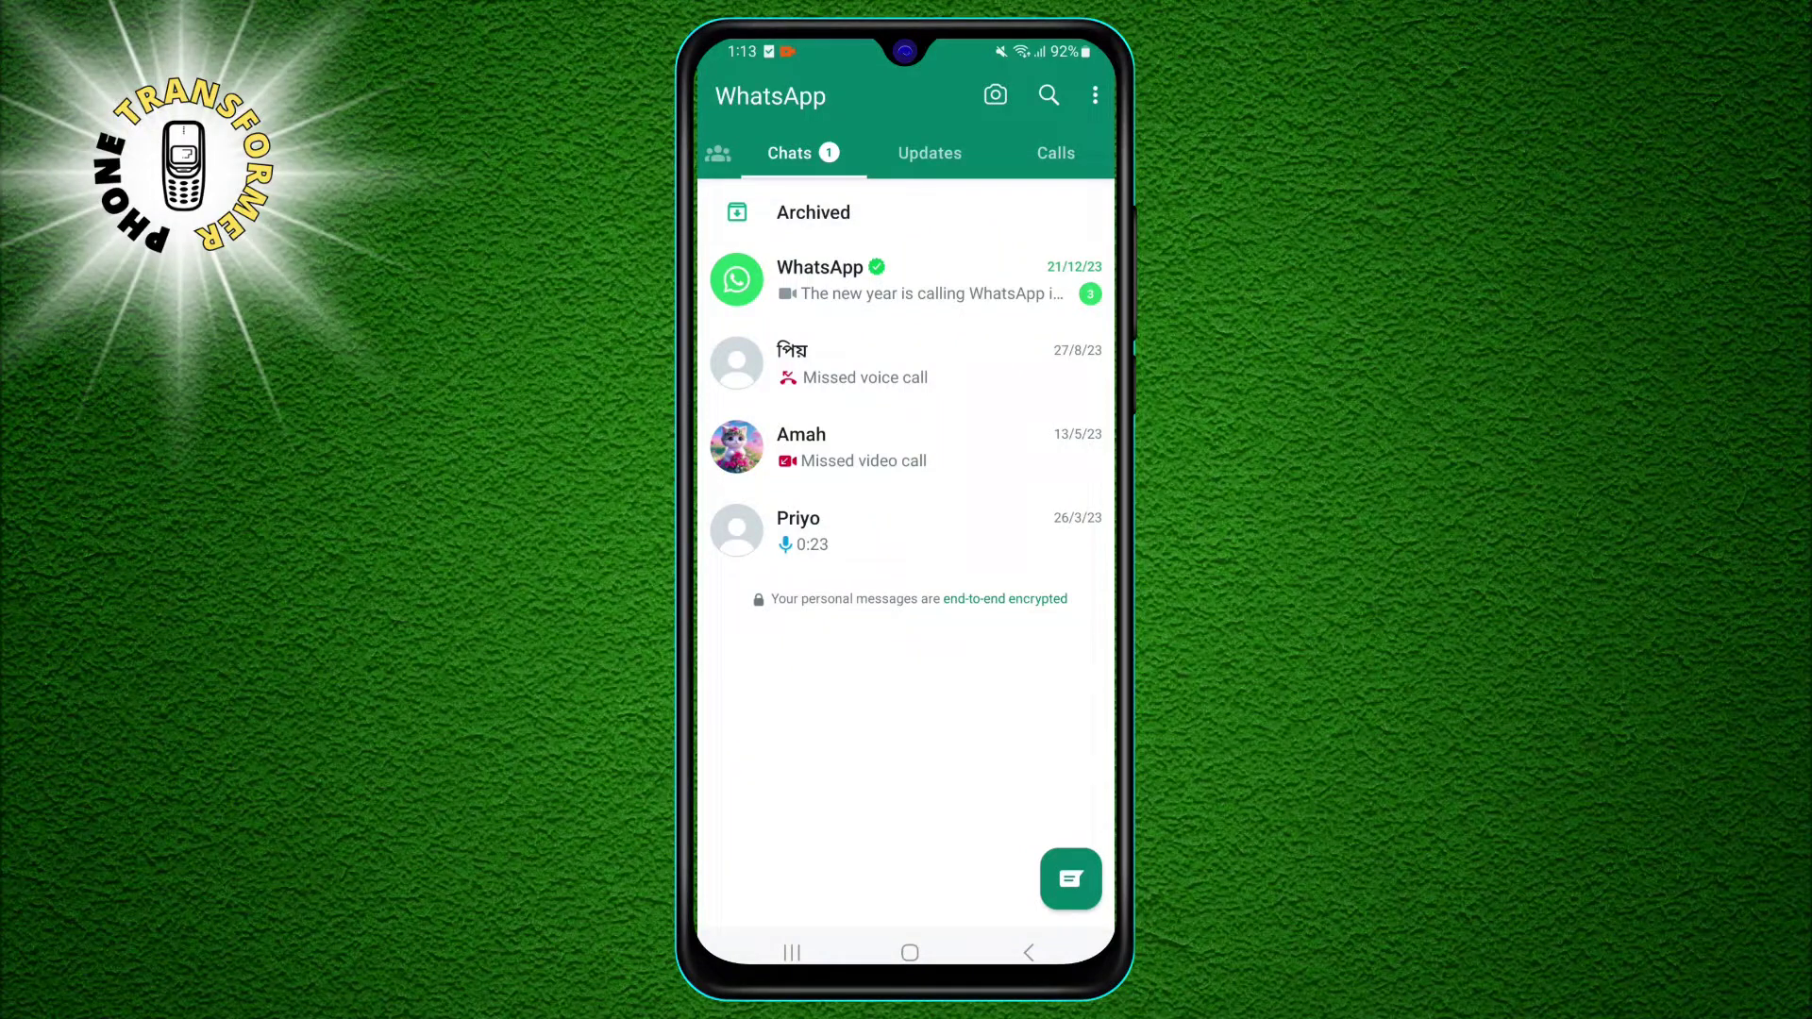
Open Archived and unarchive Webmk, returning it to the five-chat main list
{"action": "left_click", "coordinate": [813, 213]}
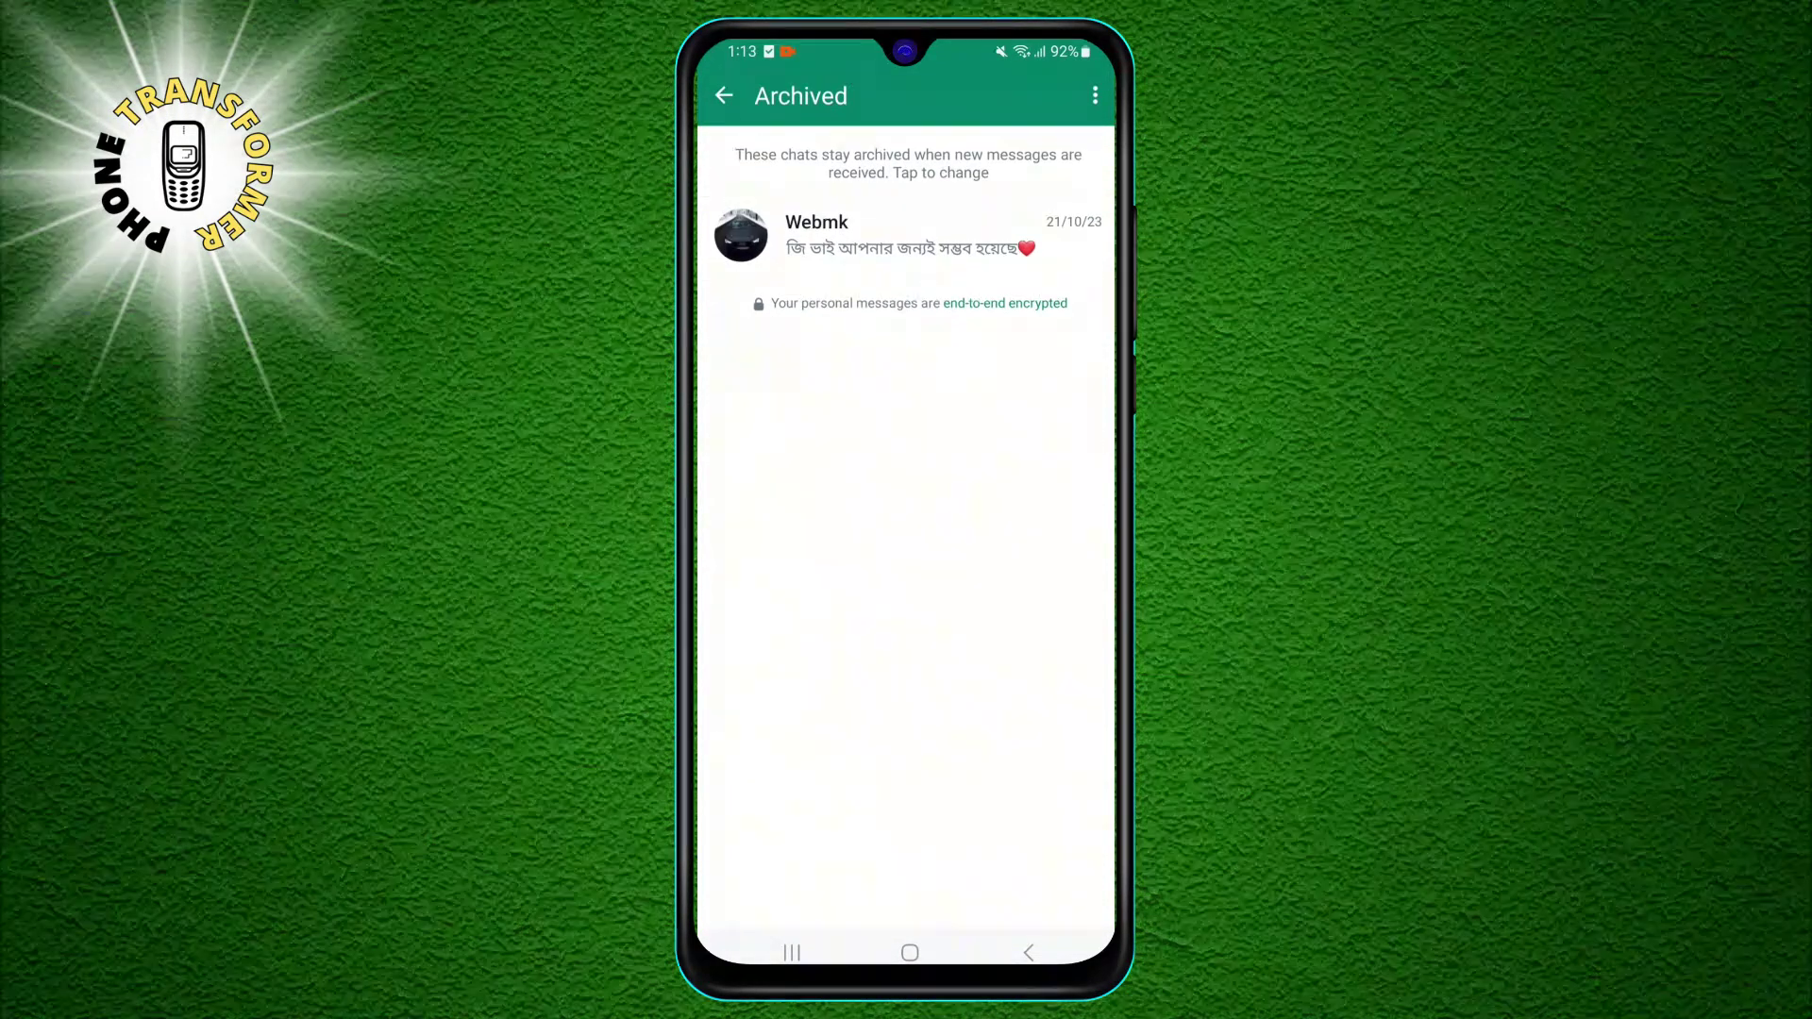
{"action": "left_click", "coordinate": [906, 235]}
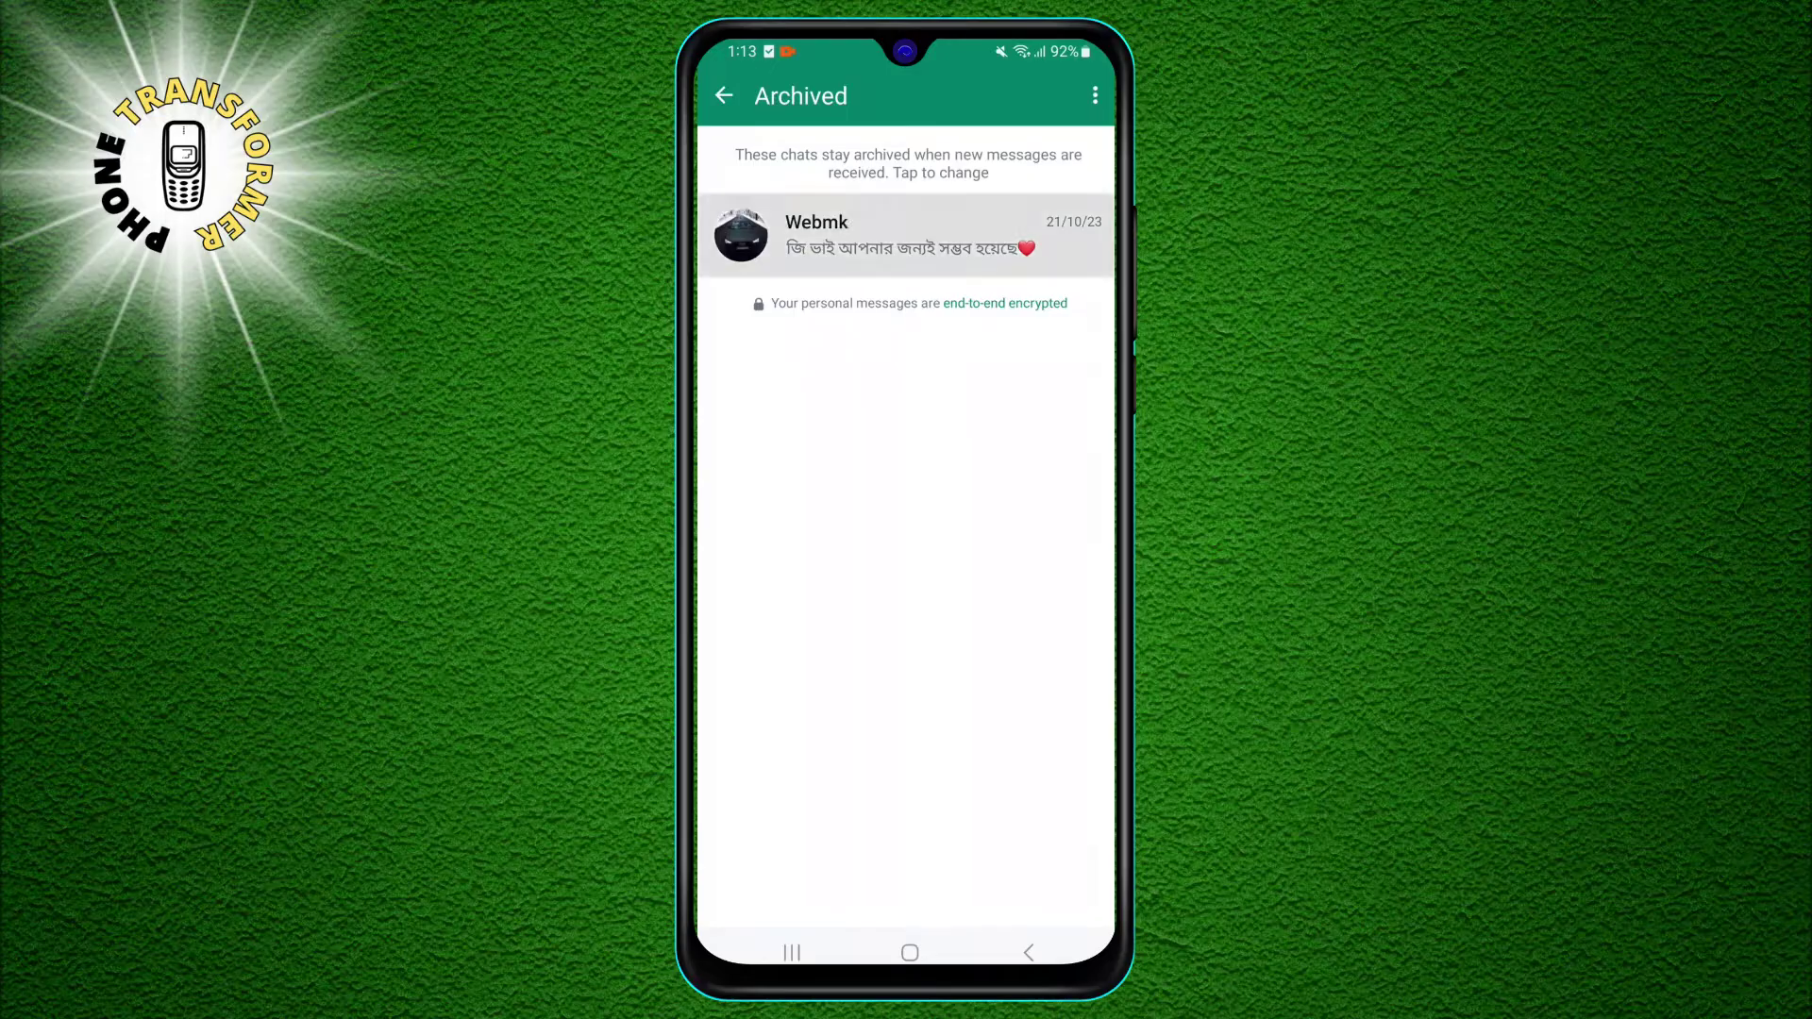
{"action": "left_click", "coordinate": [1047, 94]}
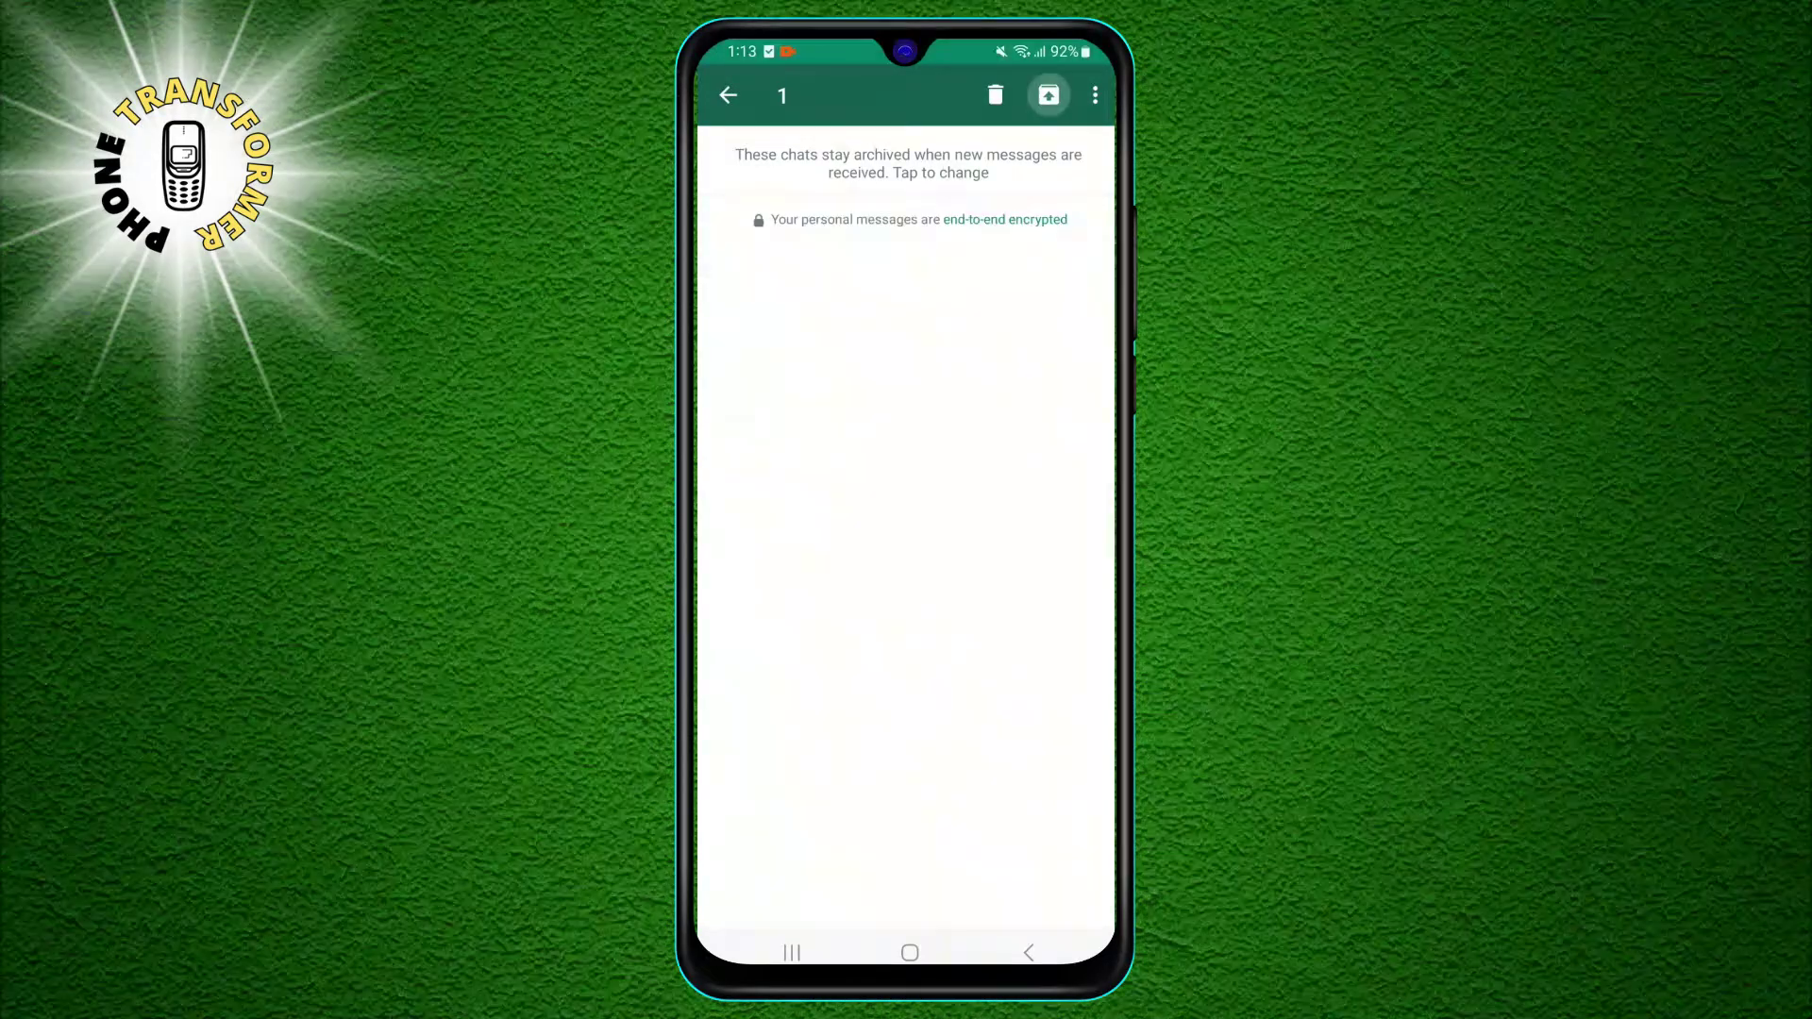
Archive Webmk again, leaving four chats under the Archived entry
{"action": "left_click", "coordinate": [906, 310]}
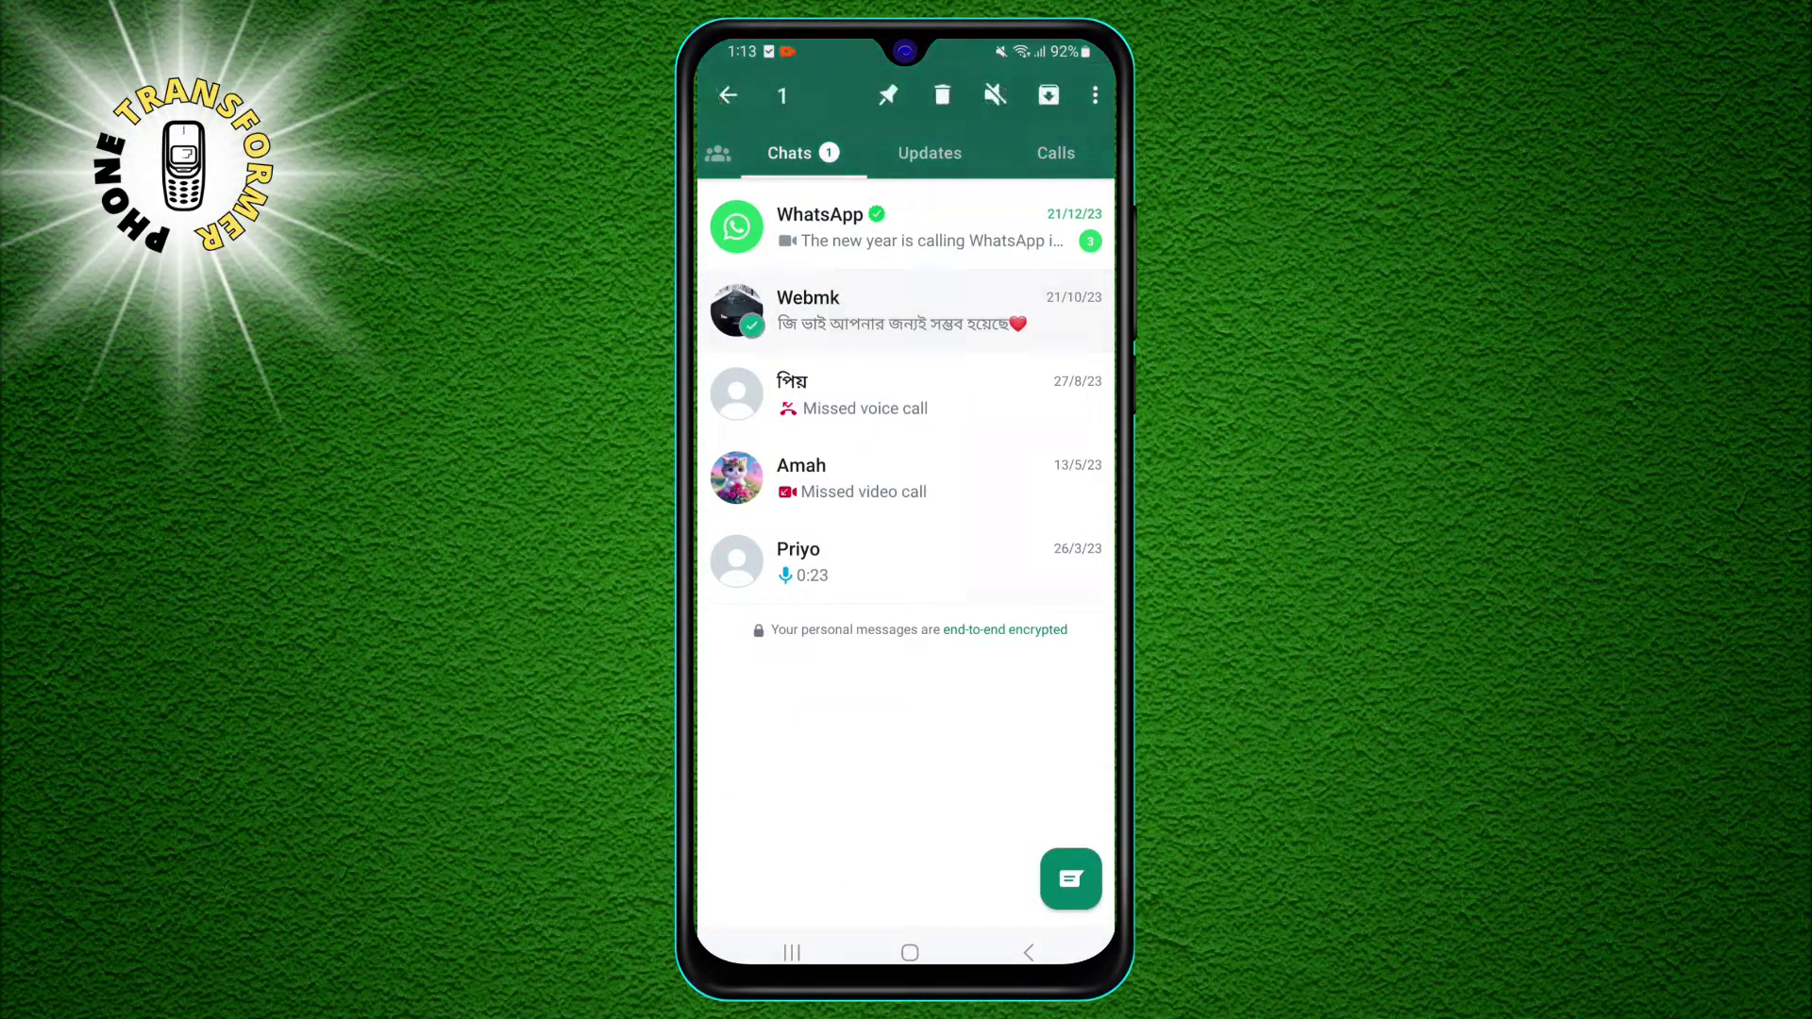
{"action": "left_click", "coordinate": [1047, 96]}
{"action": "left_click", "coordinate": [822, 207]}
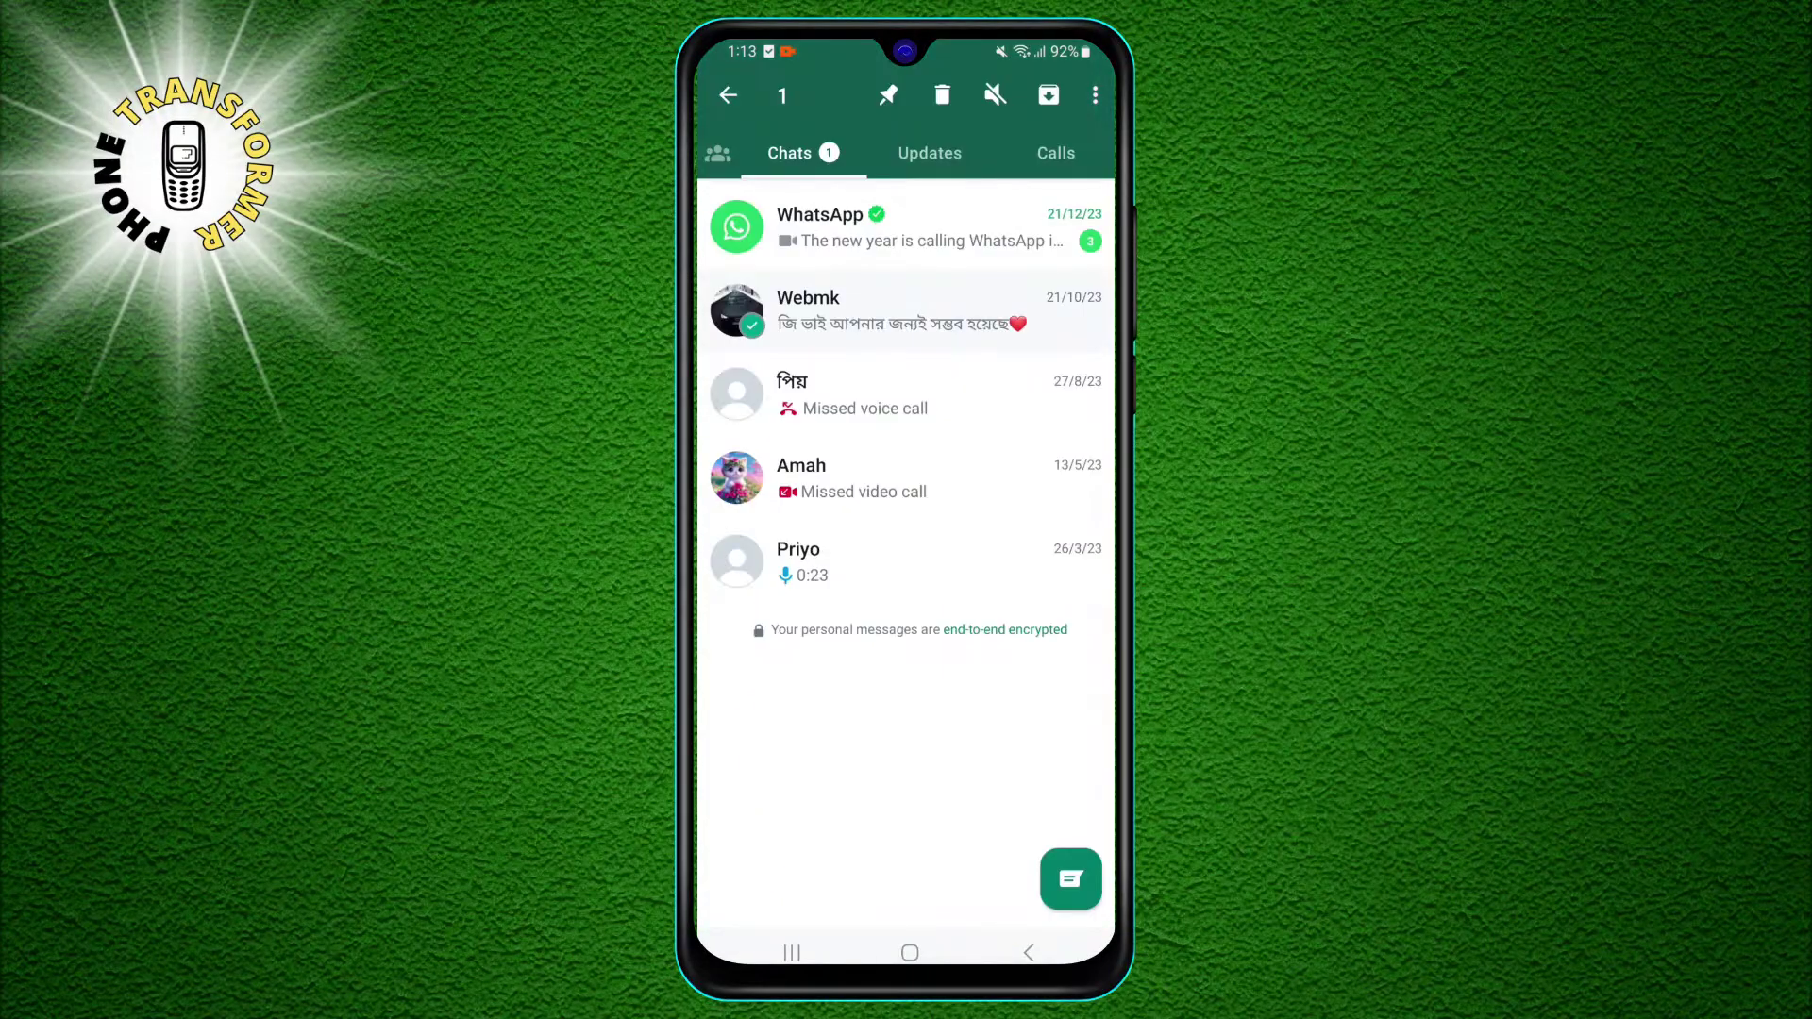
{"action": "left_click", "coordinate": [1049, 95]}
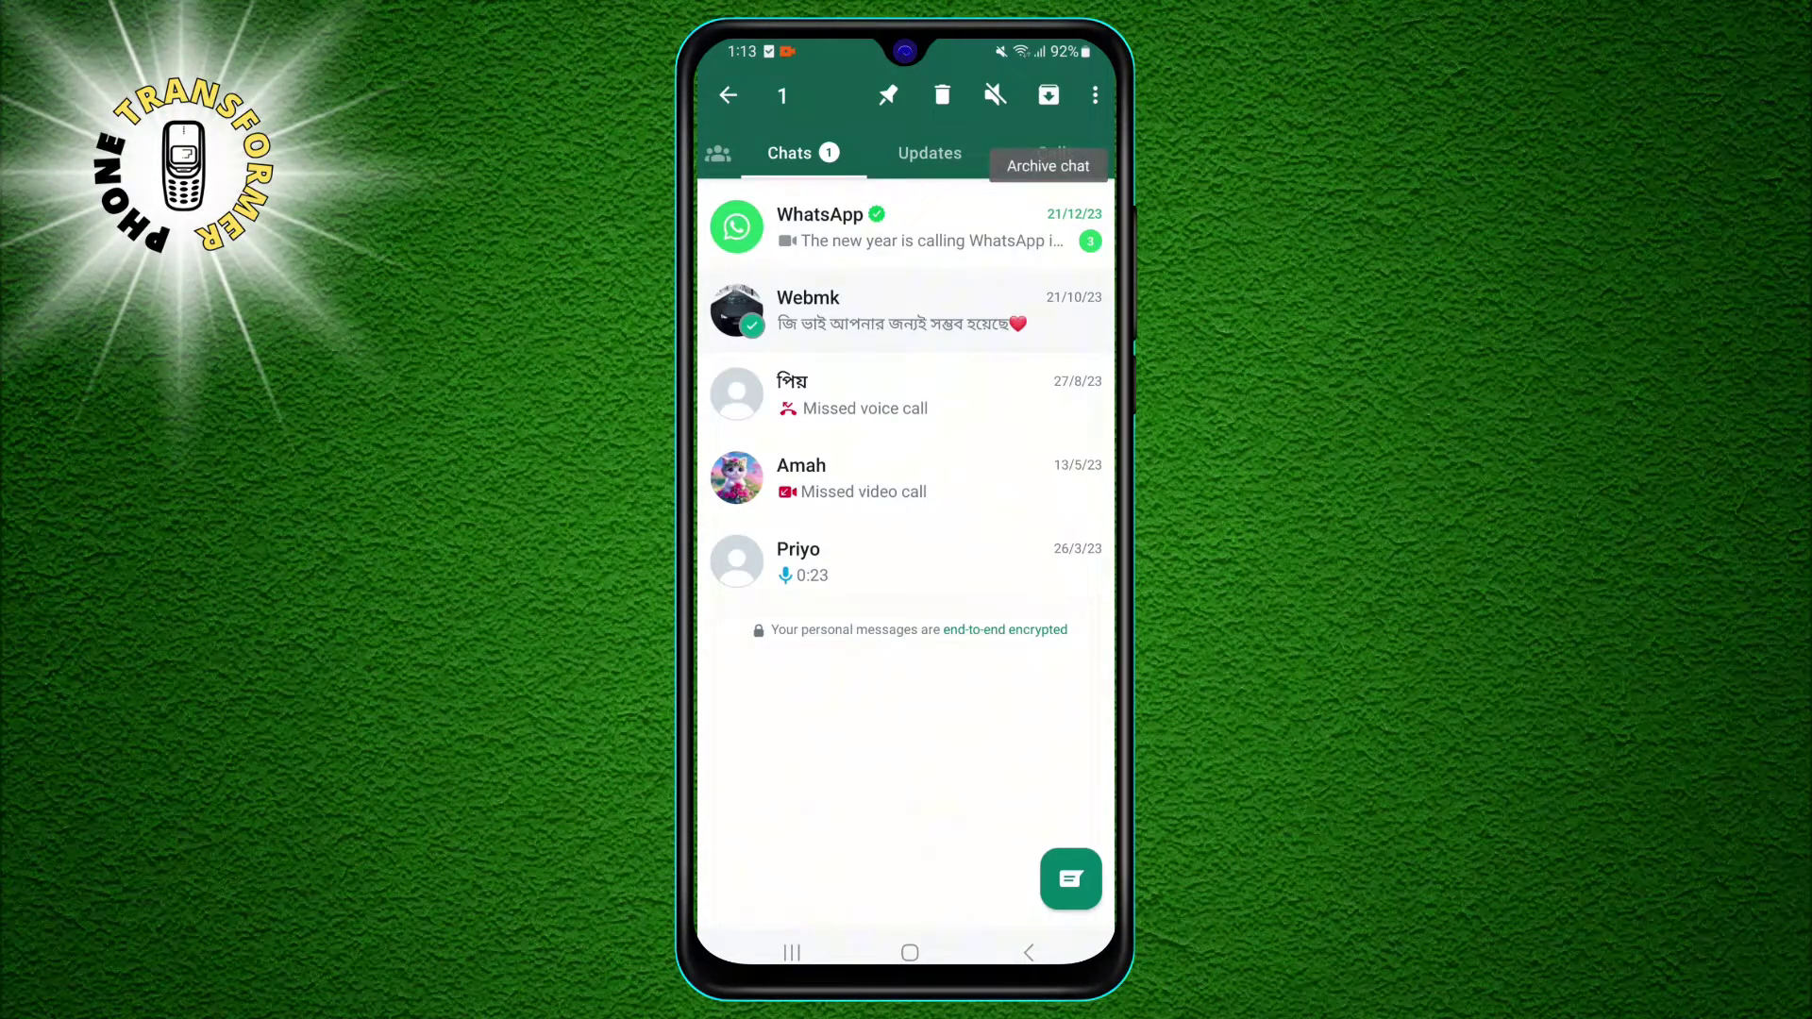
{"action": "left_click", "coordinate": [1048, 96]}
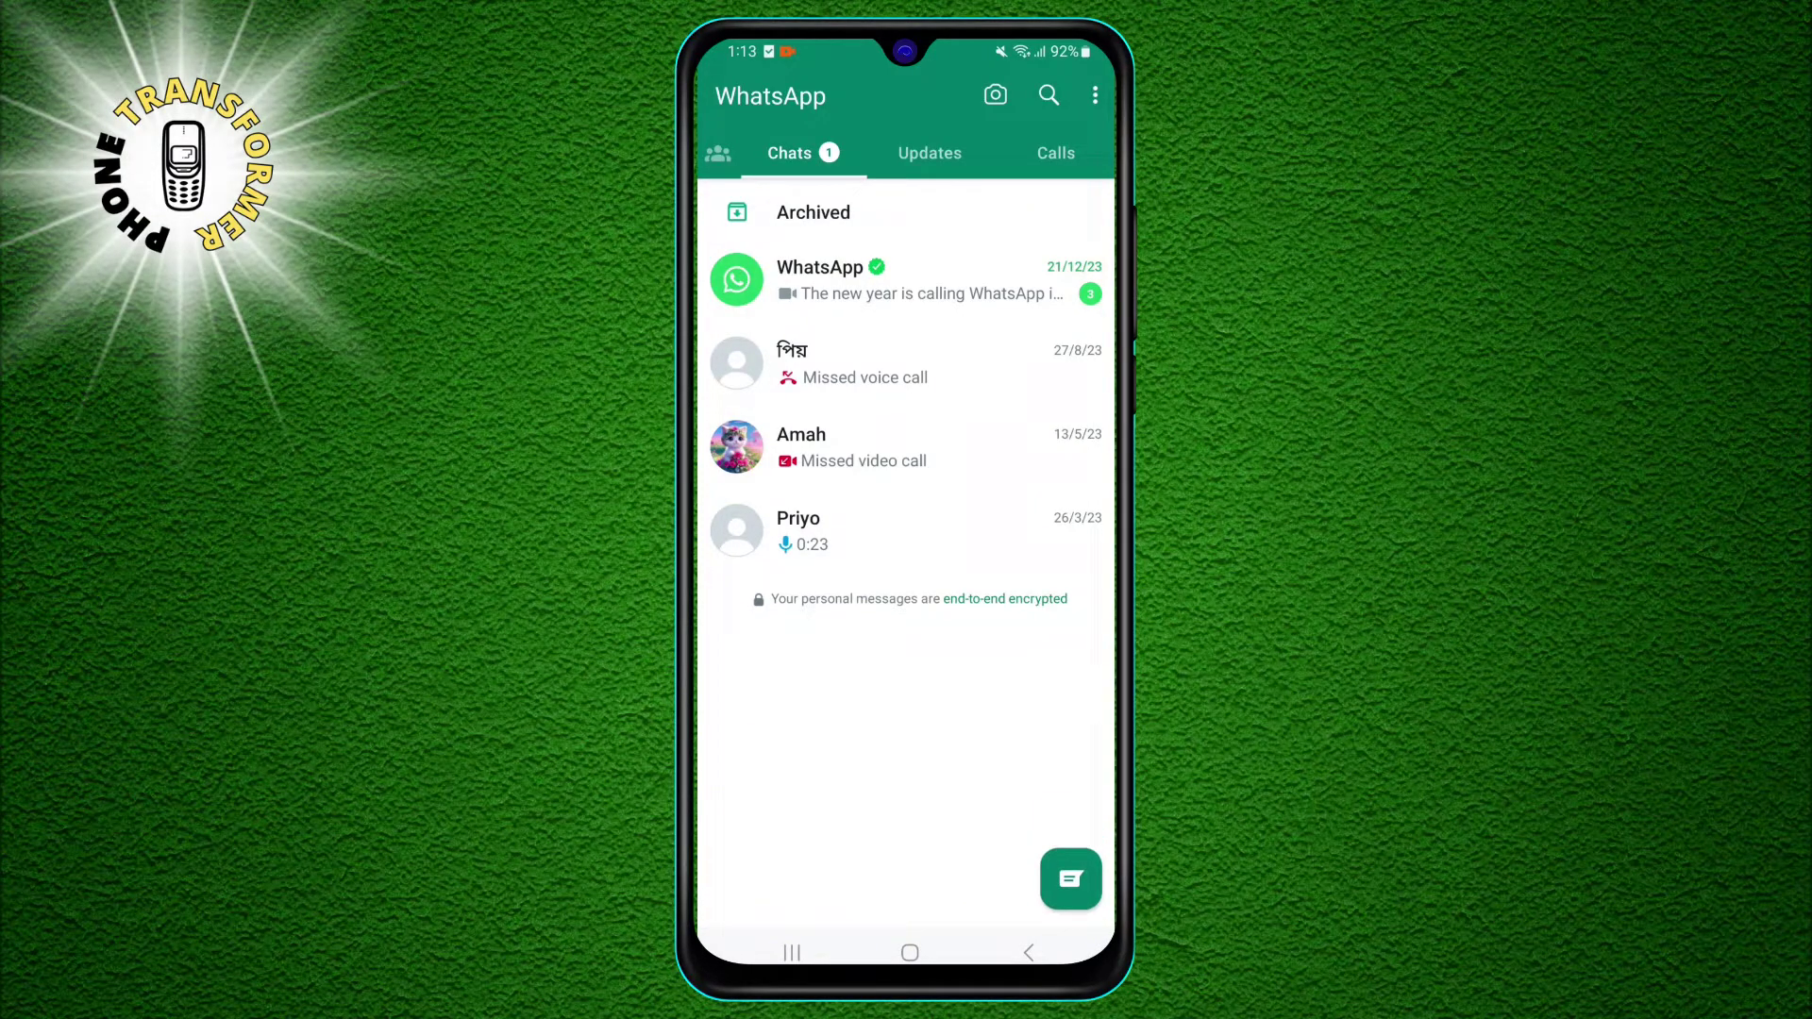
Open Archived and unarchive Webmk so it no longer appears in the archived list
{"action": "left_click", "coordinate": [812, 213]}
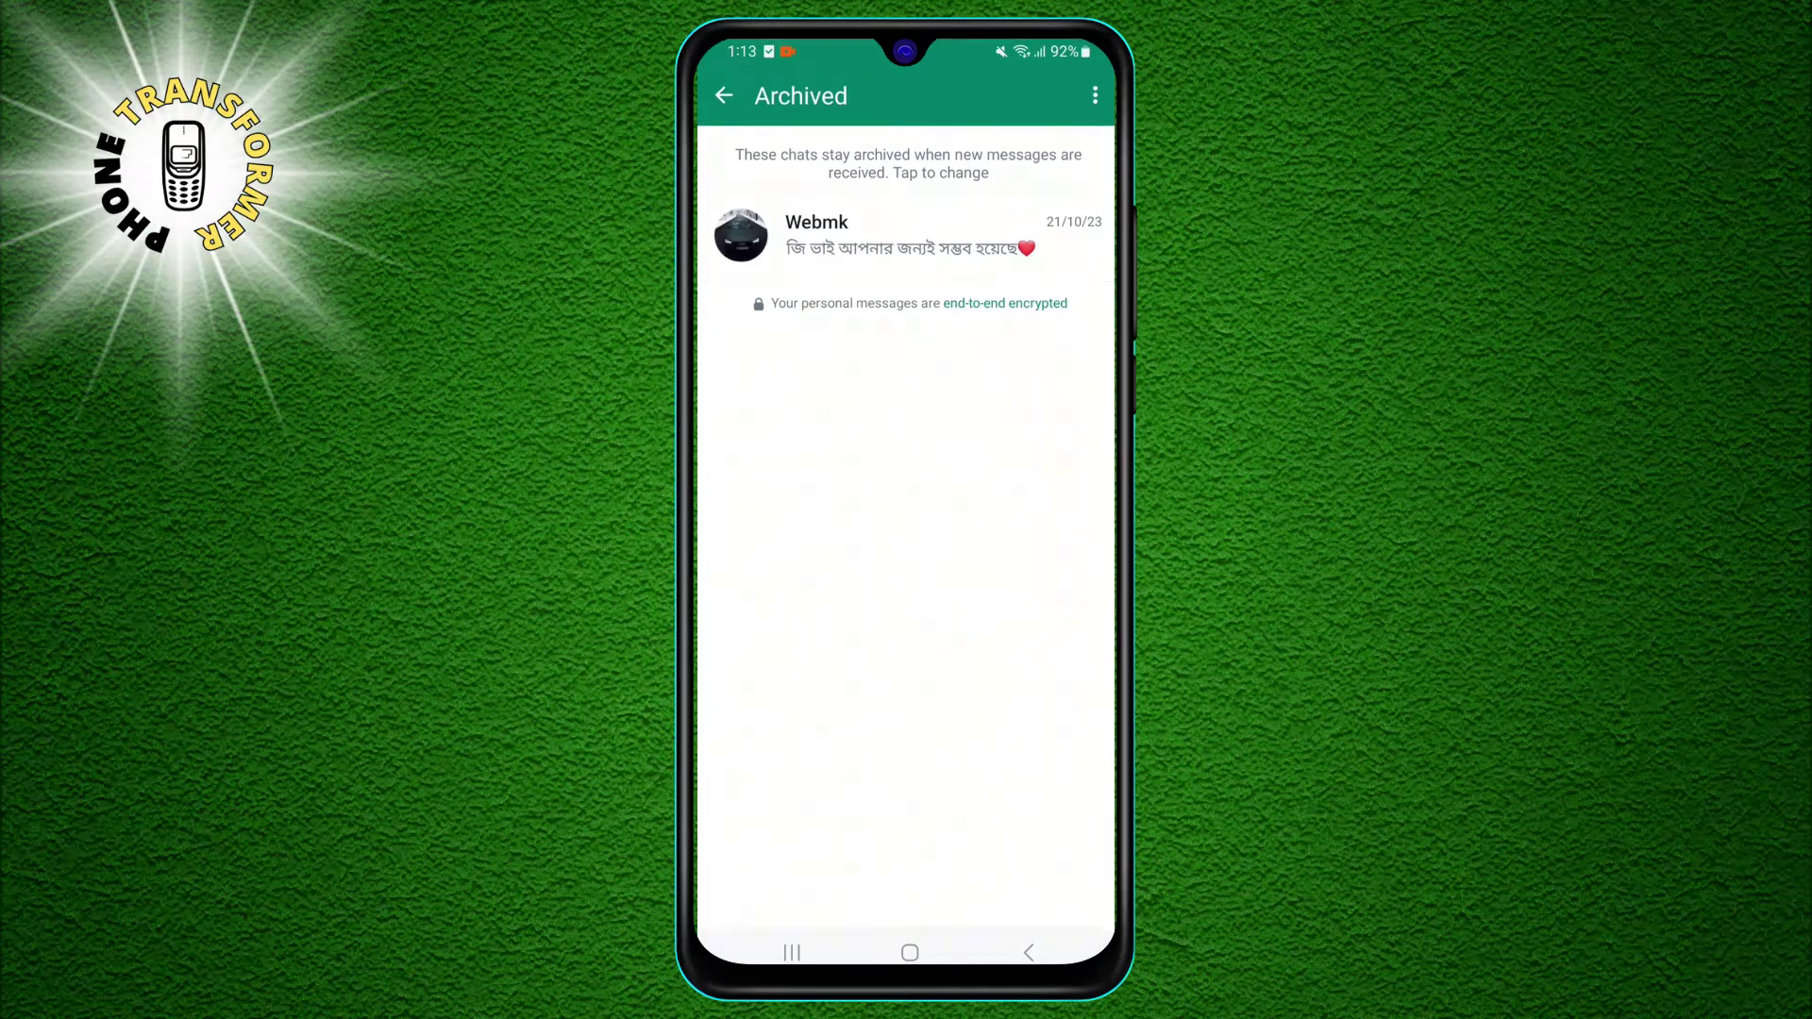
{"action": "left_click", "coordinate": [906, 236]}
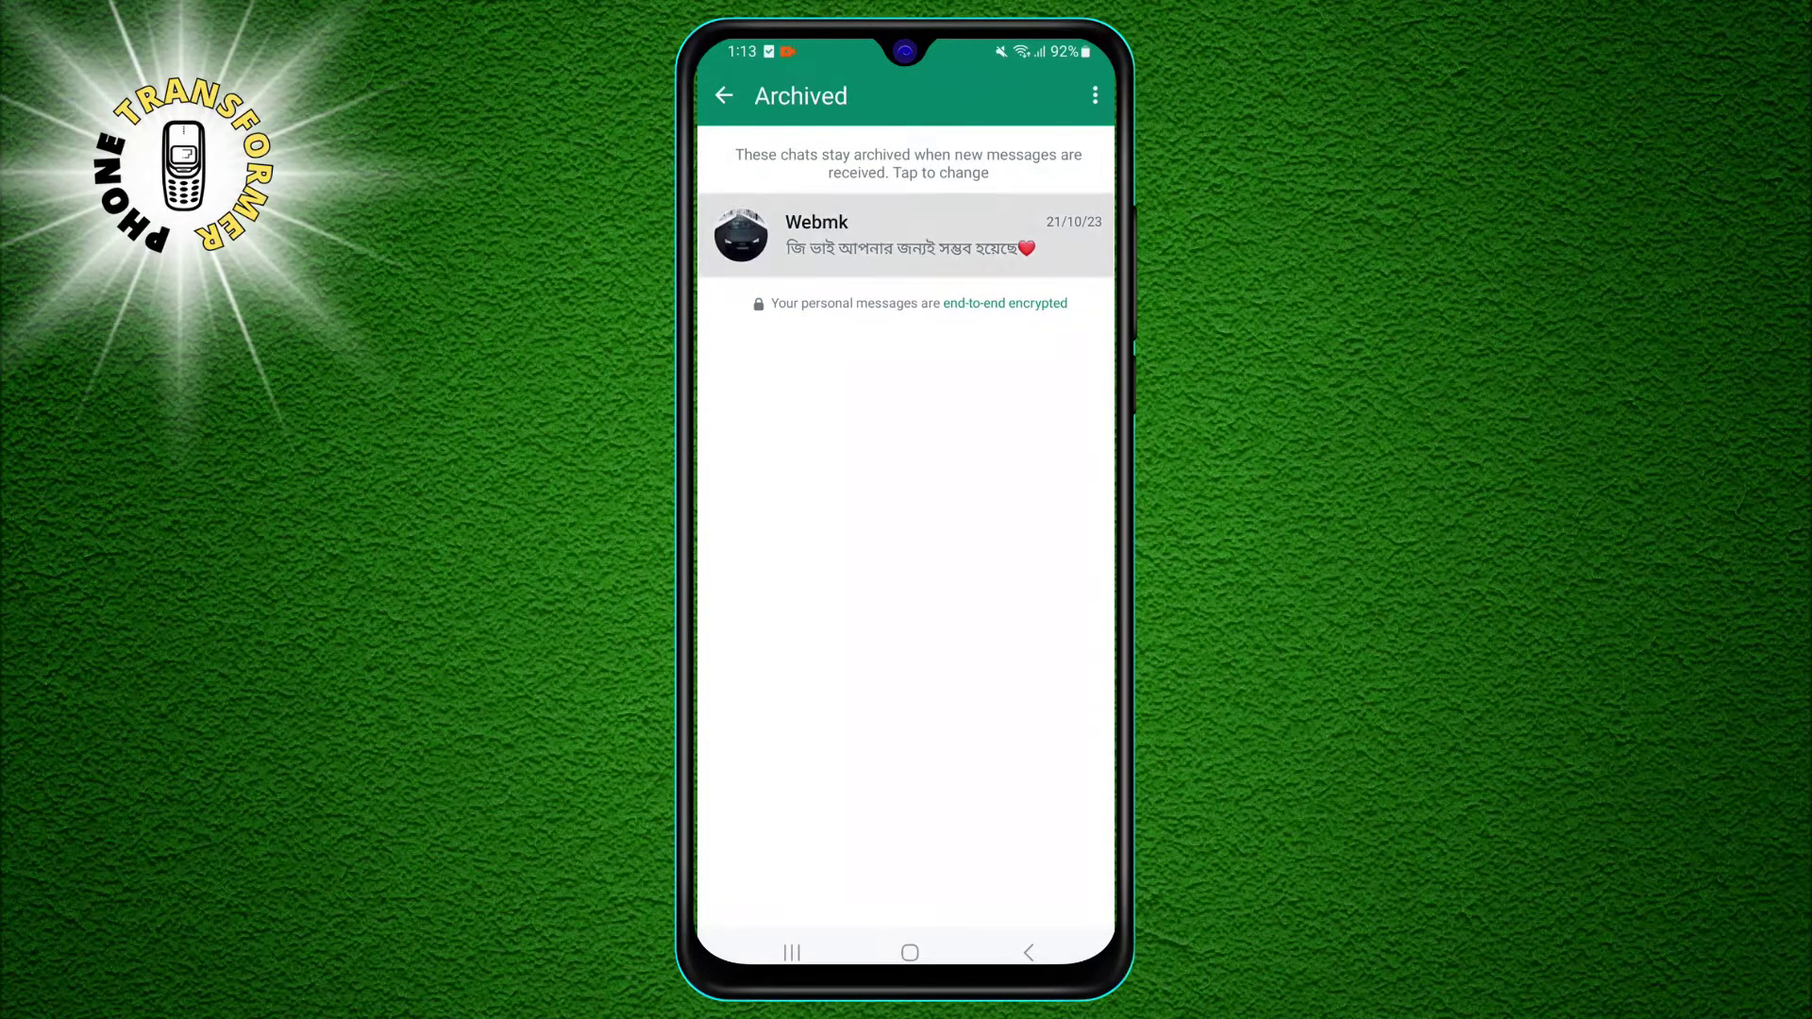
{"action": "left_click", "coordinate": [1049, 95]}
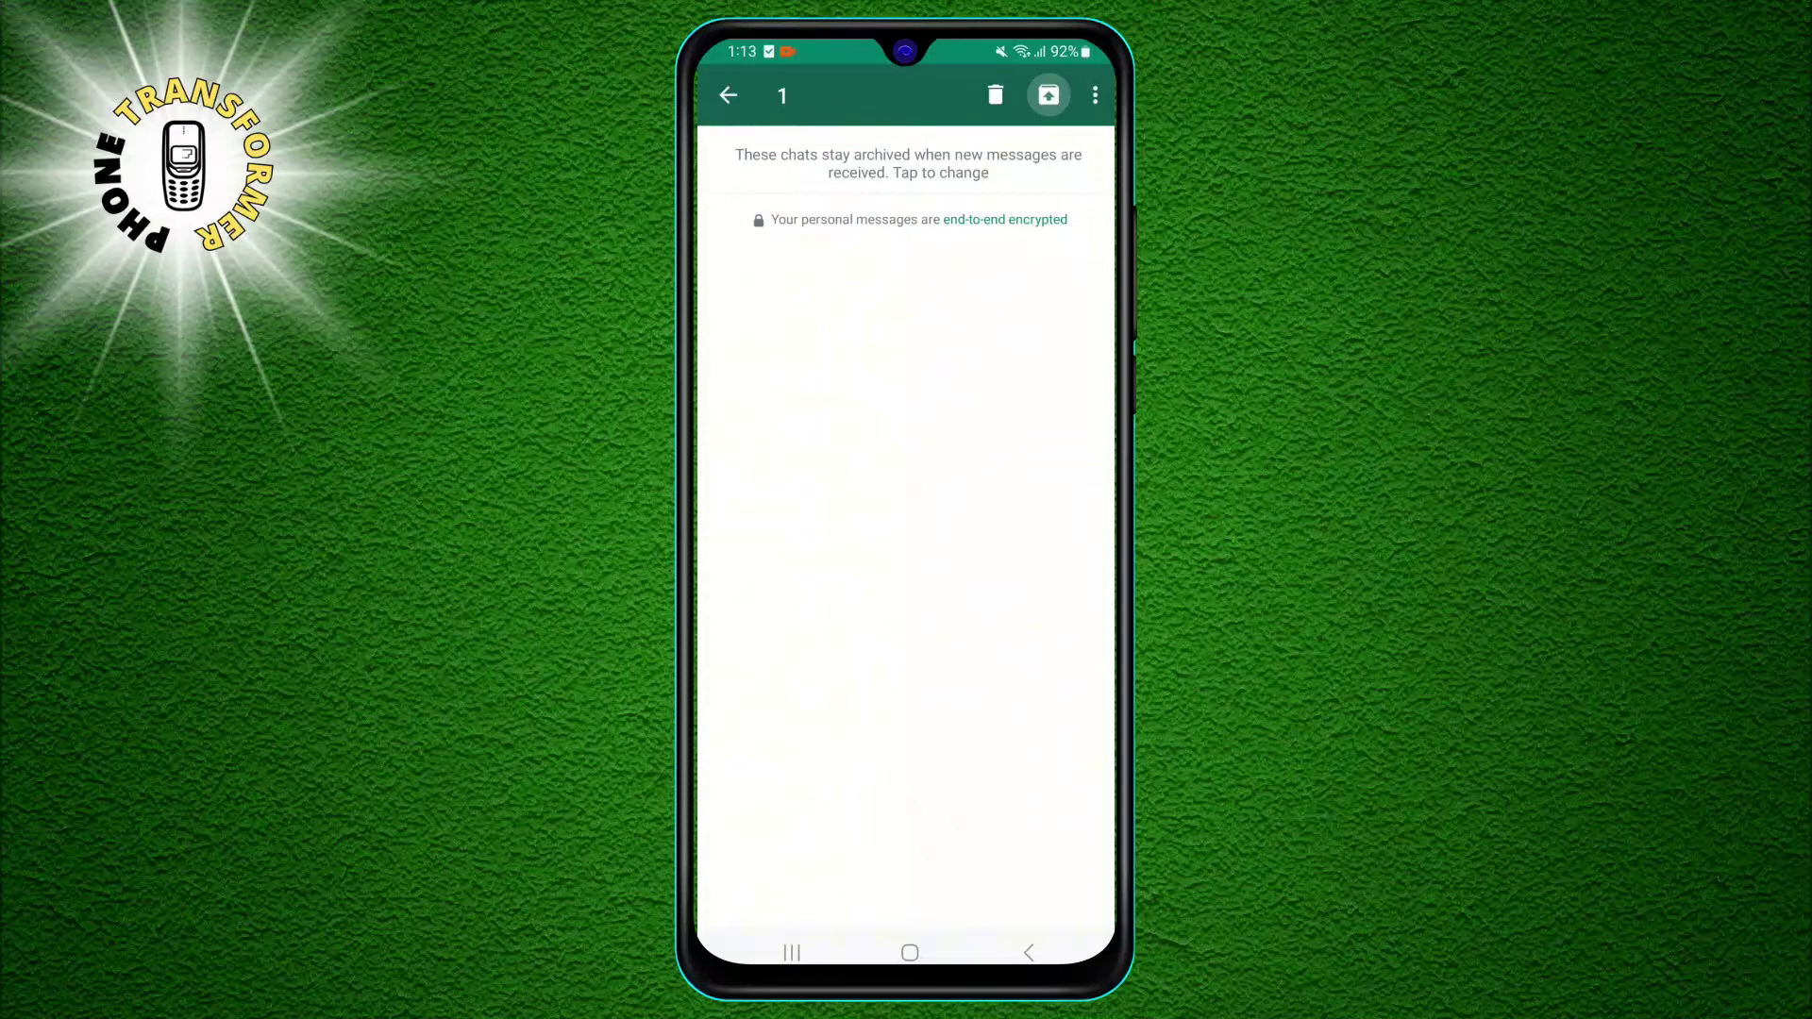